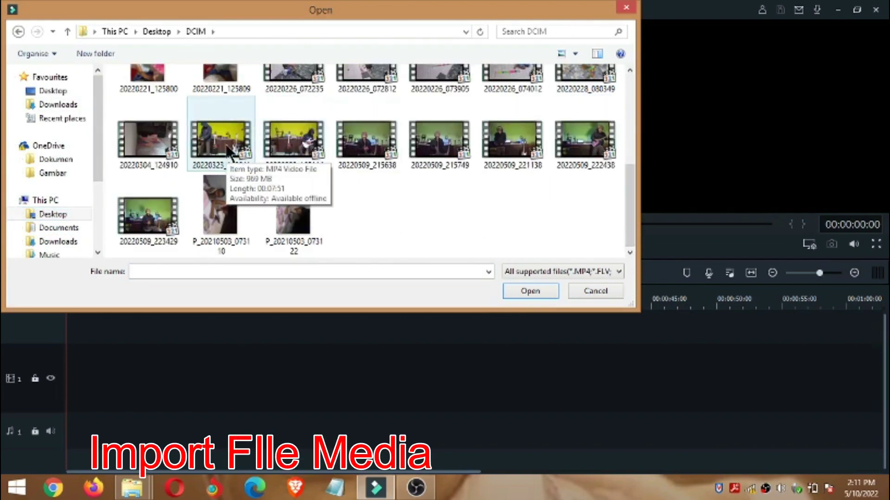
Step: Import the two 20220323 performance clips, then browse the Desktop for the 'finaly i found you' song
ctrl+click(293, 139)
click(530, 291)
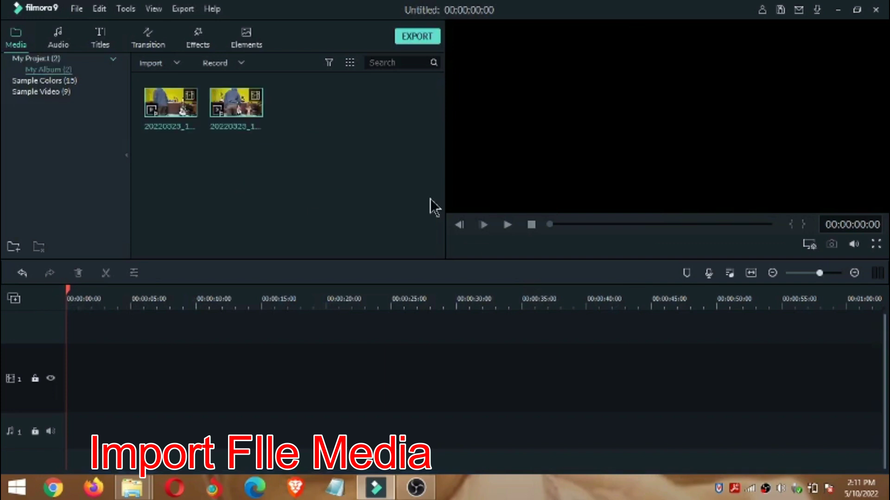
click(161, 67)
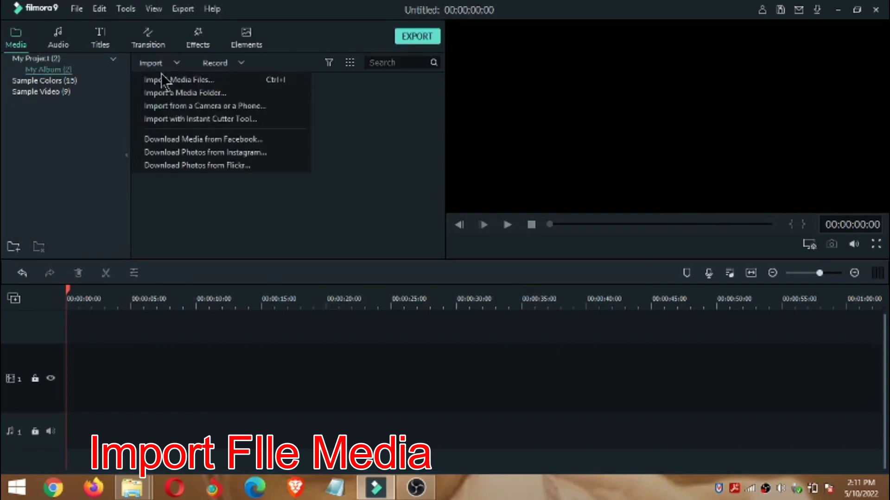
click(163, 80)
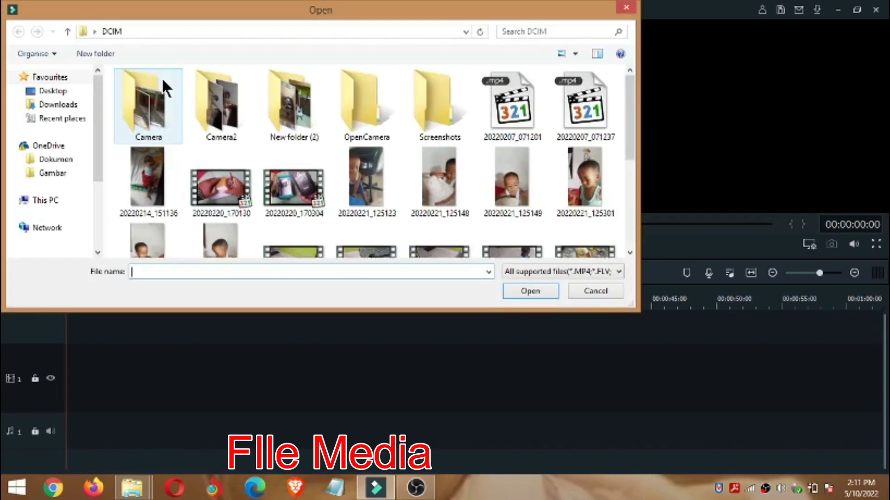
click(52, 90)
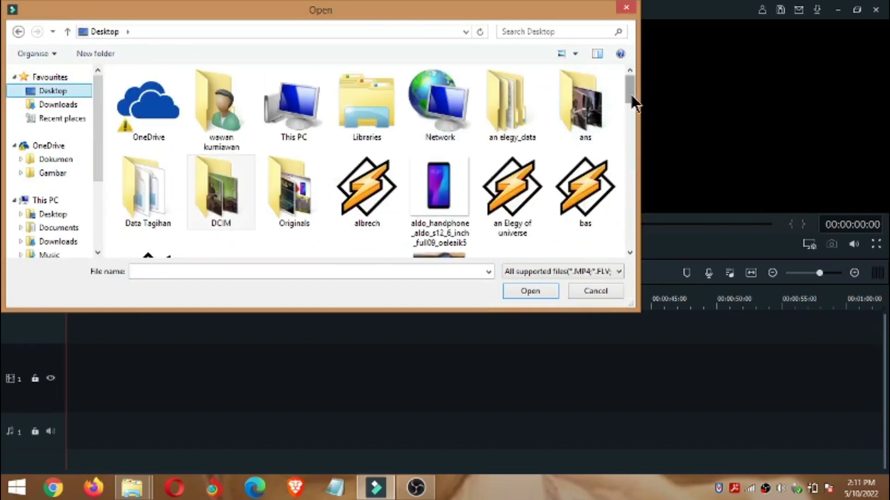
drag(629, 93, 511, 160)
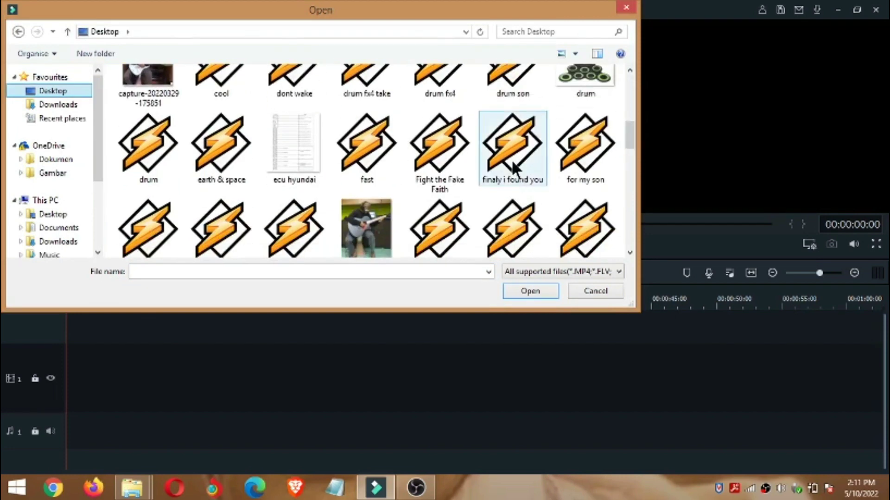
key(Escape)
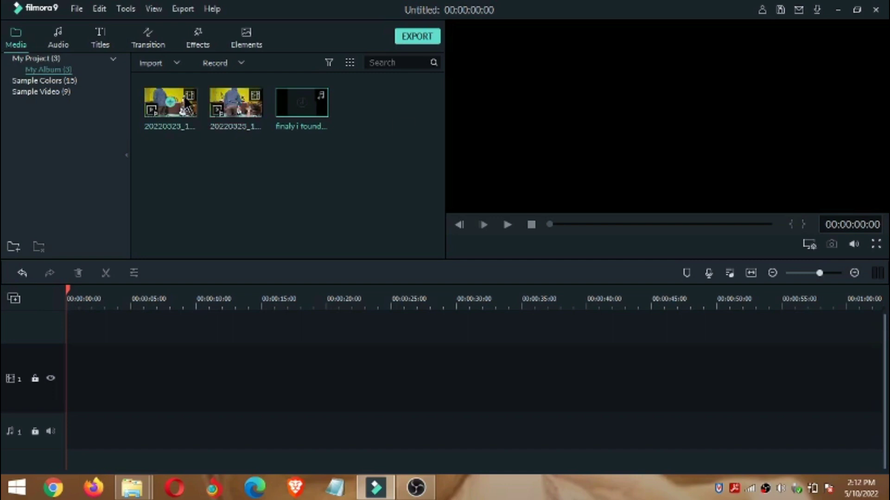
Step: Put a 20220323 clip on video tracks 1 and 2, matching settings, and the song on audio
drag(162, 91, 65, 406)
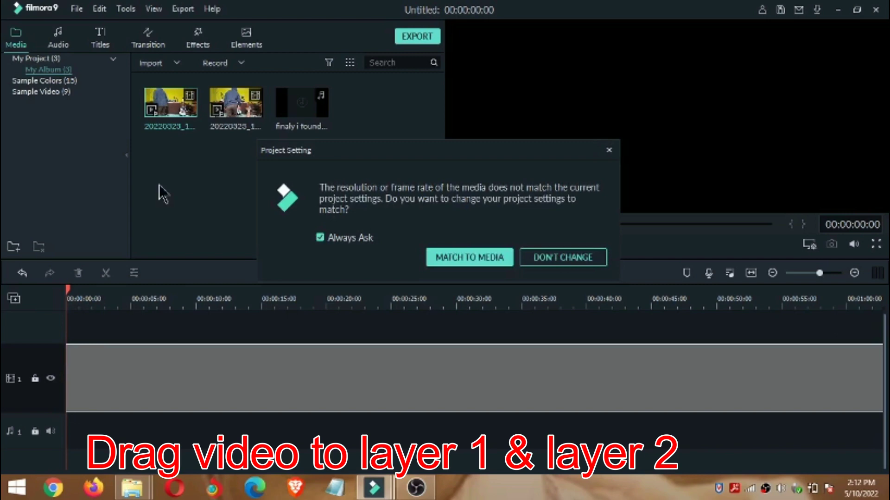
click(464, 260)
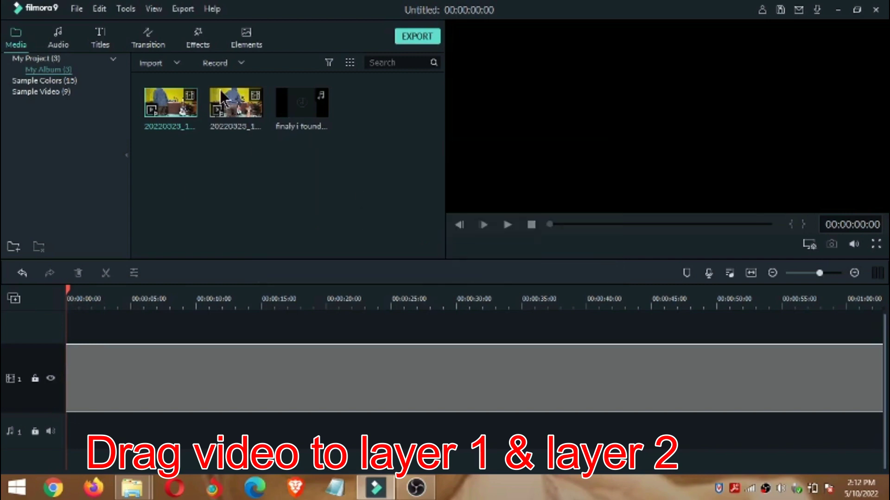
drag(188, 173, 68, 330)
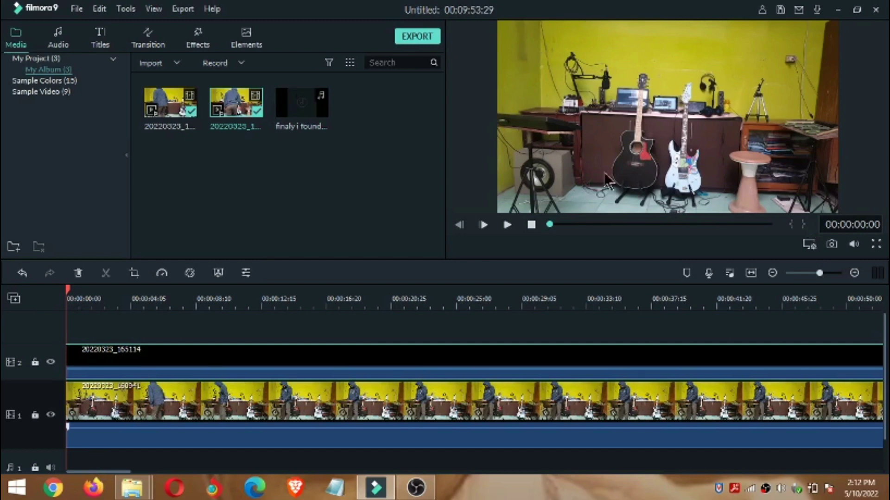
drag(288, 100, 66, 436)
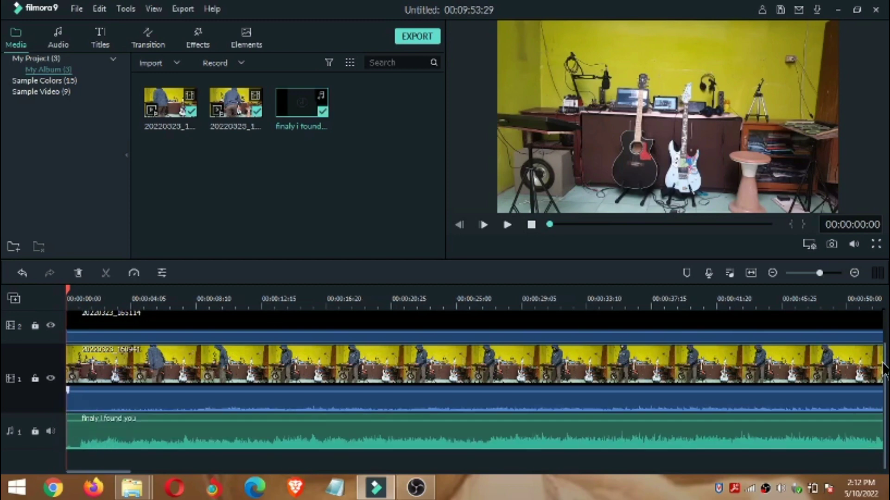
drag(886, 371, 885, 350)
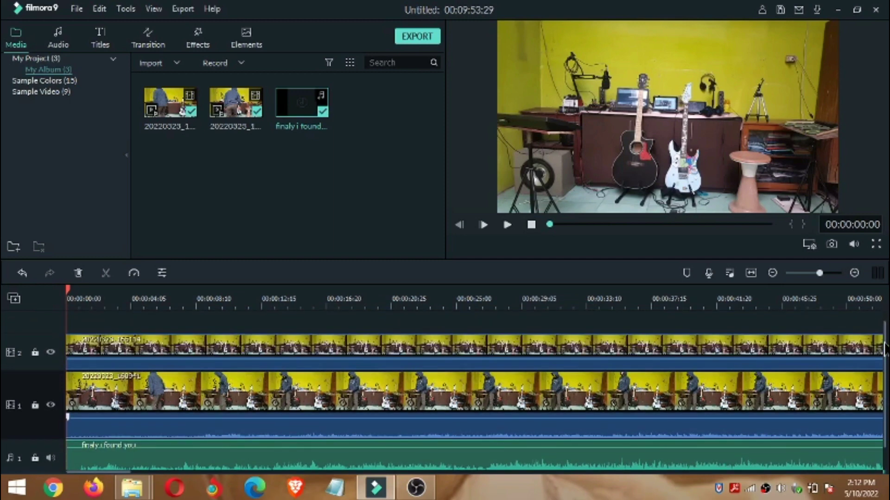
Step: Preview the track 1 footage and set the playhead to the cut point near 00:00:13
click(51, 351)
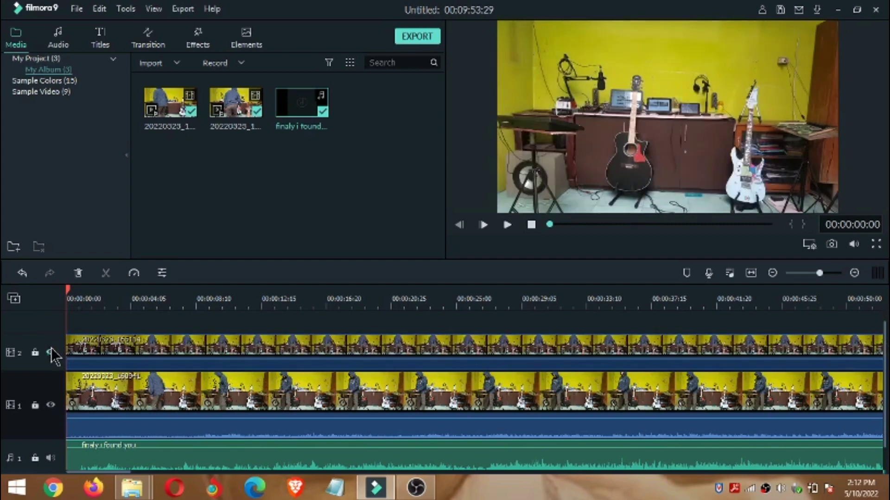
click(51, 351)
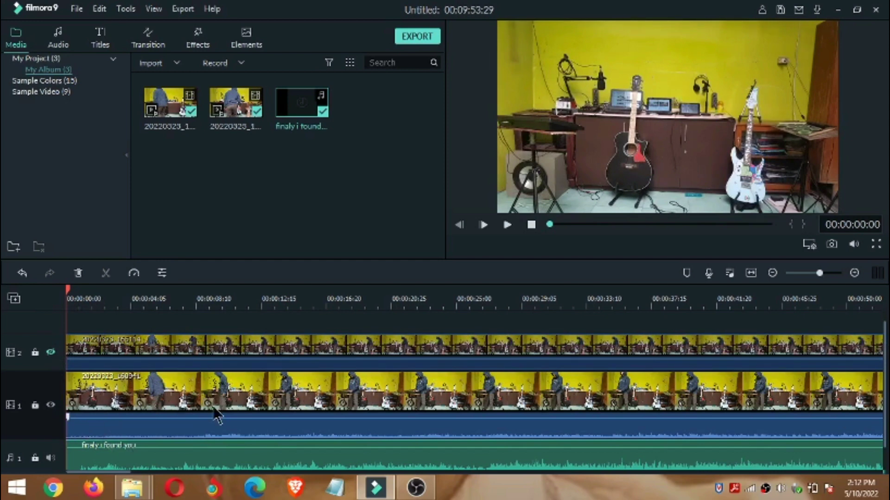
click(507, 225)
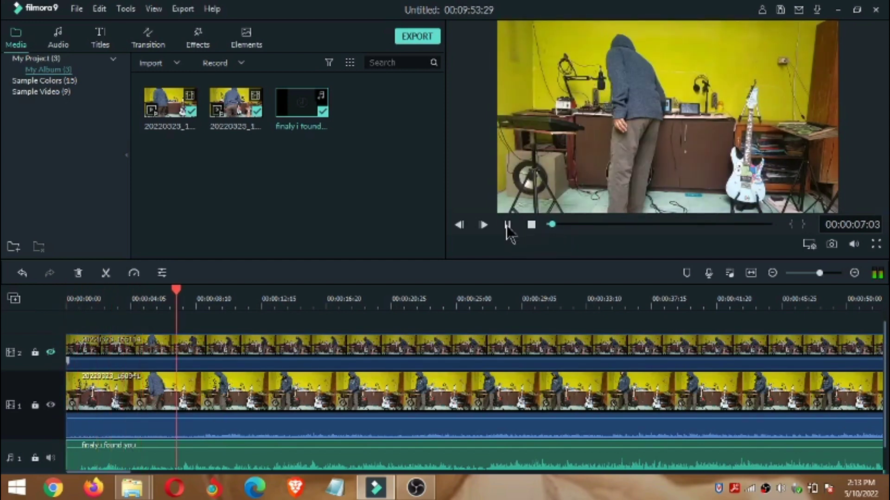
click(507, 225)
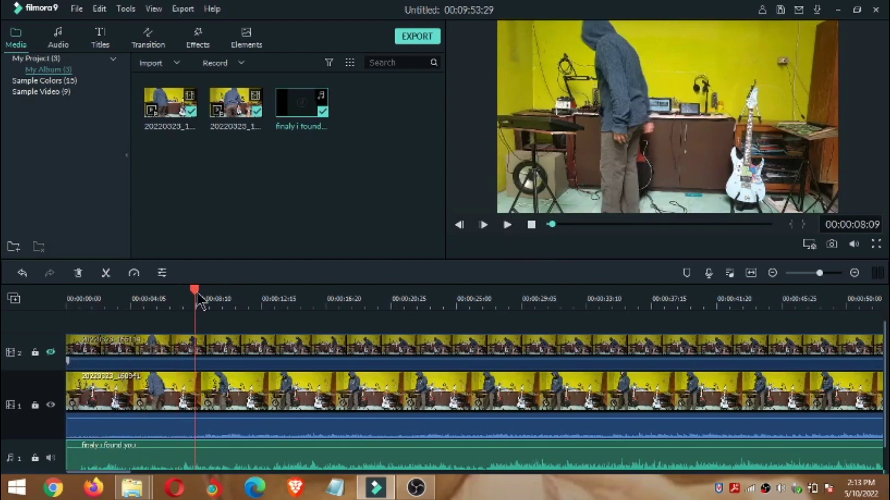
drag(196, 294, 274, 299)
Step: Split the track 1 clip there, delete the opening piece, and slide the rest to the start
right_click(309, 412)
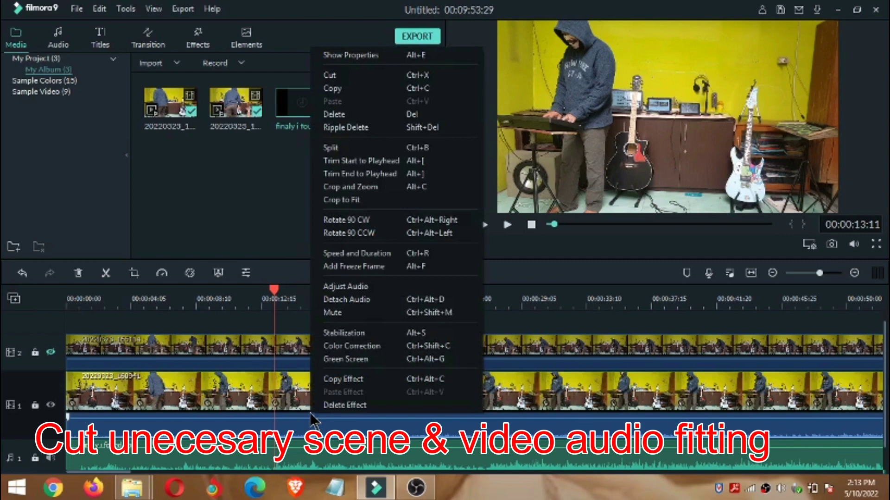
click(338, 149)
right_click(231, 420)
click(260, 121)
drag(365, 430, 156, 430)
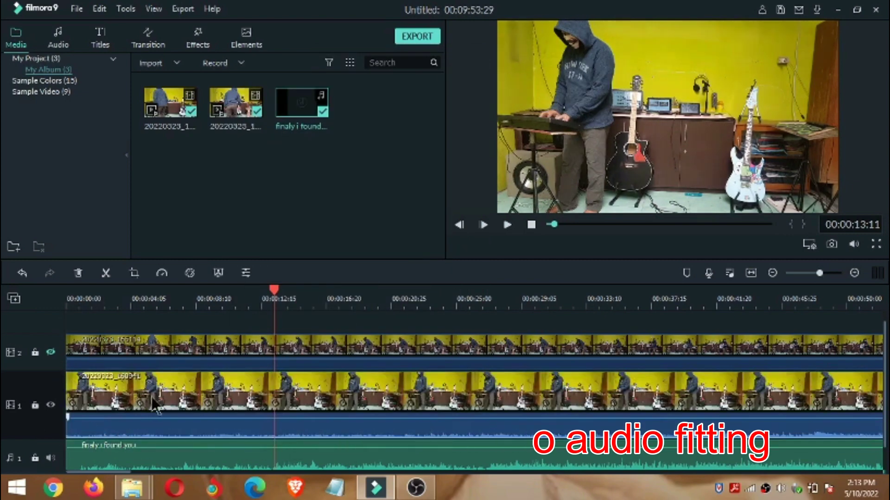
click(507, 226)
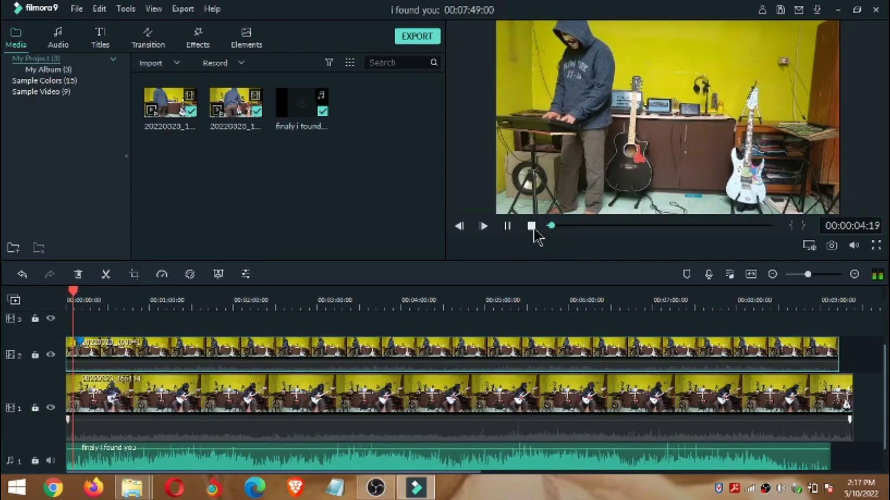
key(space)
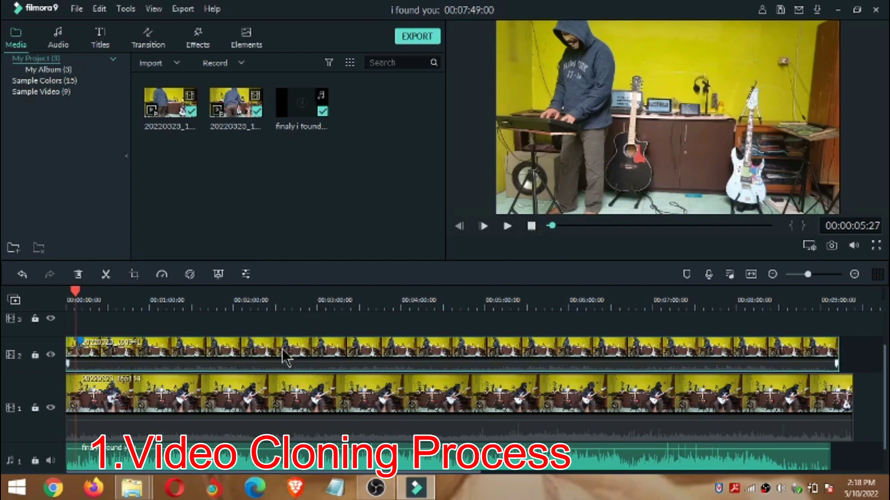
Step: Apply the Utility filter Shape Mask to the clip on track 2
click(197, 39)
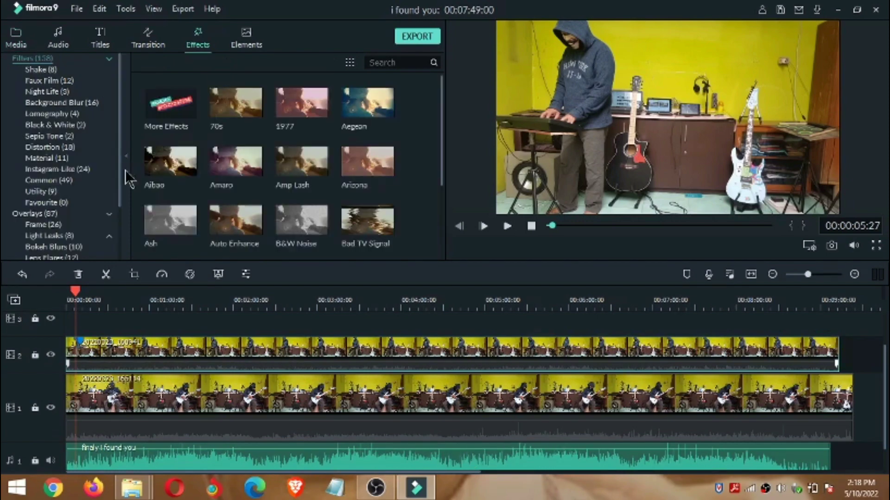
click(42, 193)
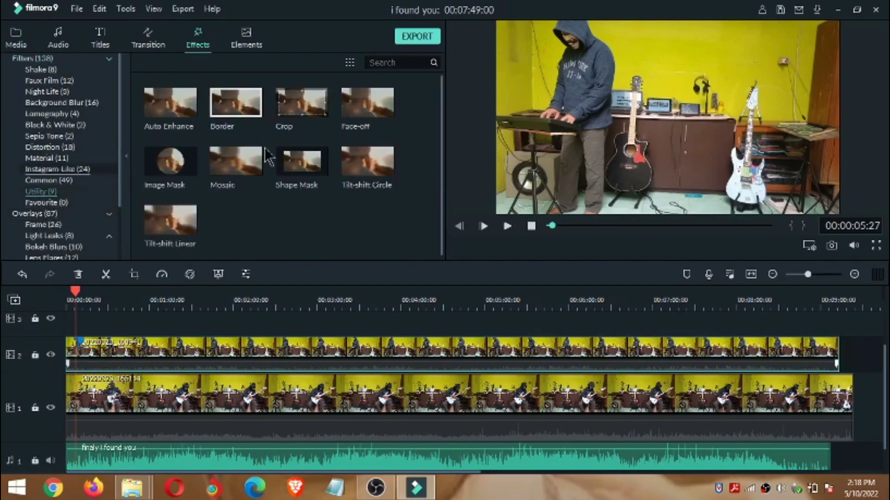
click(302, 161)
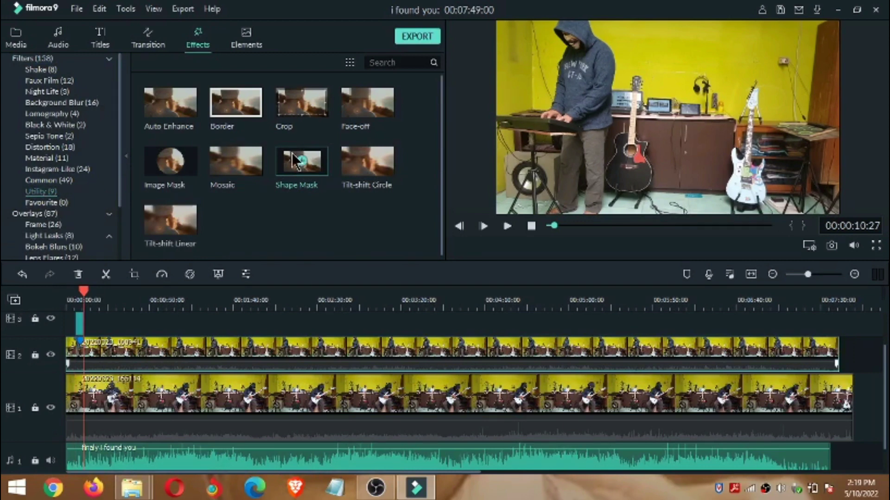
drag(293, 160, 277, 354)
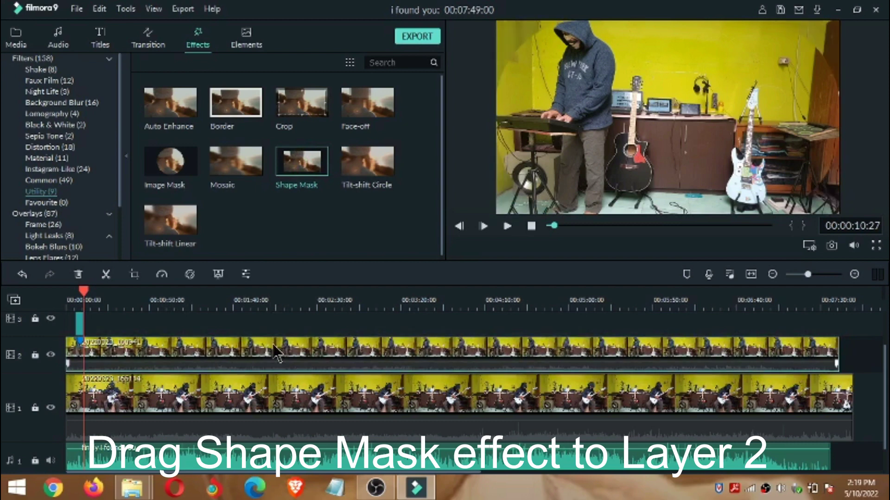
Step: Set the track 2 clip's Shape Mask to X -245 and Feather 13.52
double_click(277, 354)
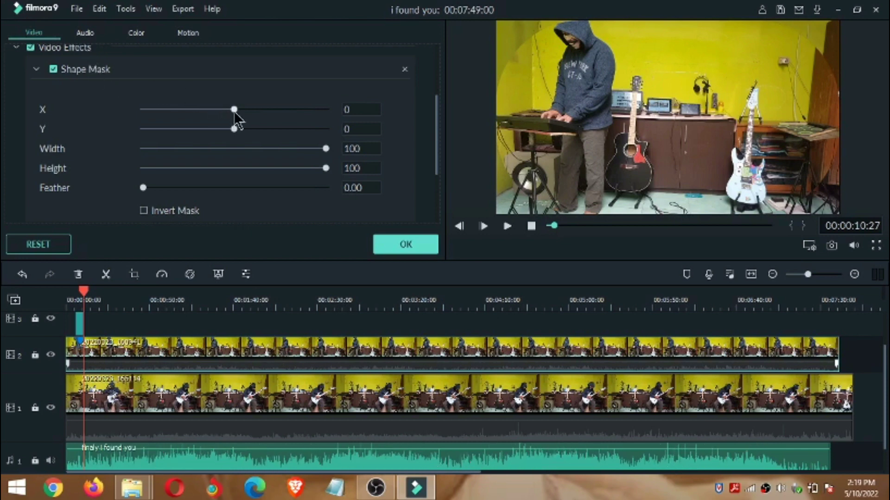
drag(234, 110, 212, 111)
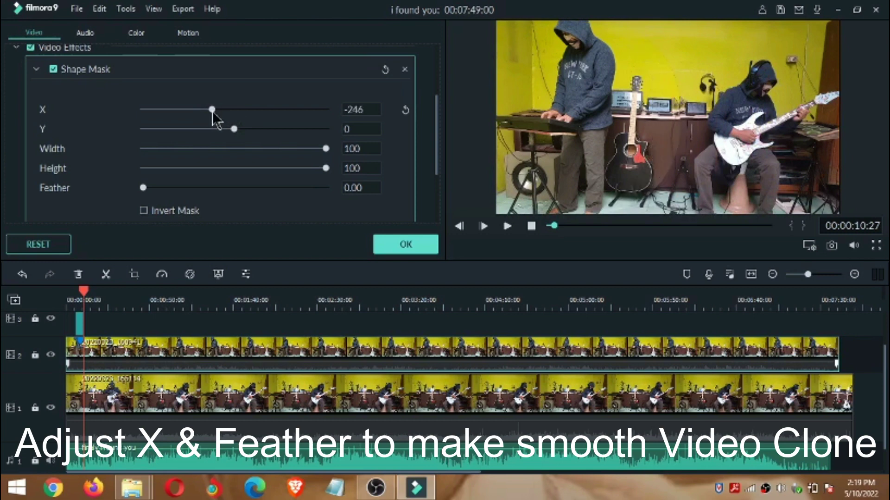
drag(212, 111, 213, 111)
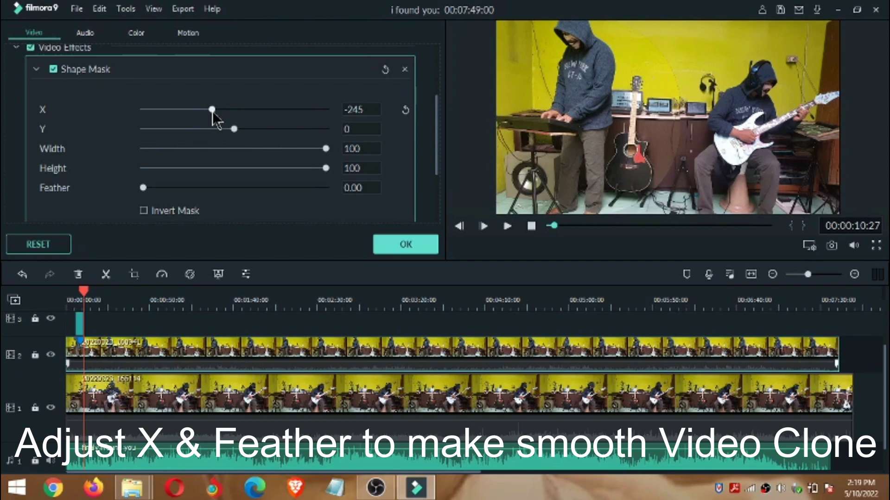
click(188, 188)
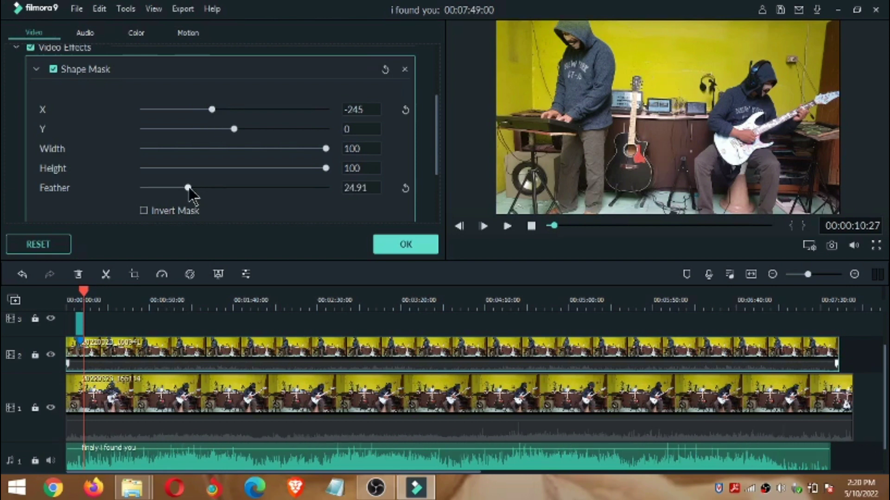
click(207, 188)
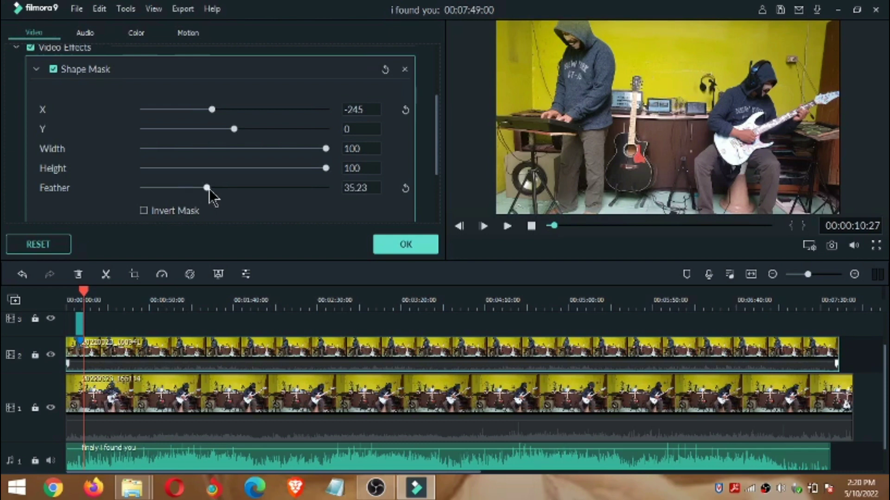
click(230, 189)
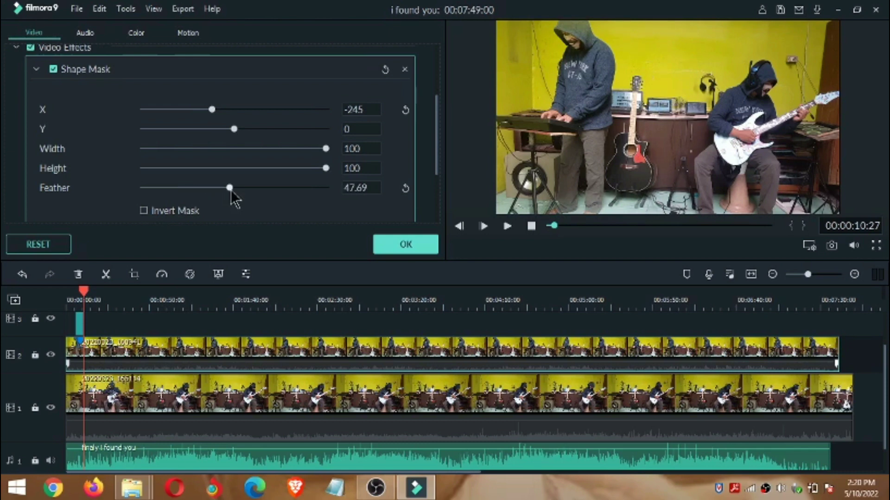
drag(229, 190, 167, 190)
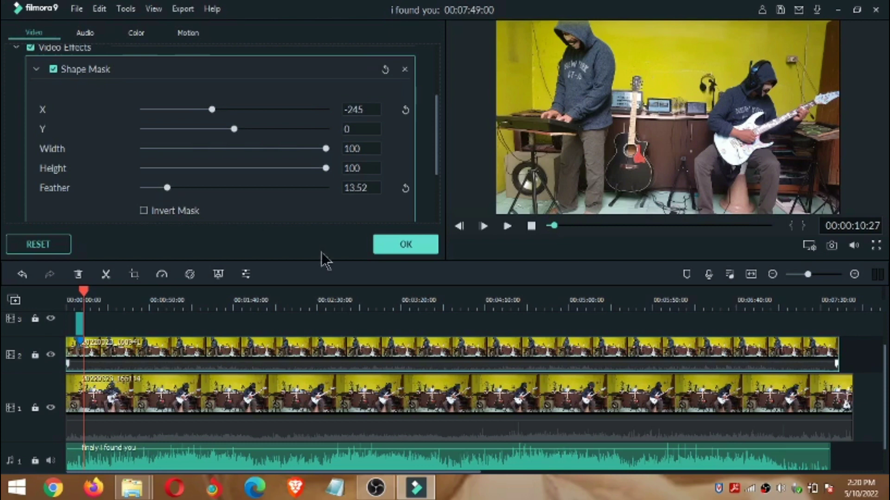
click(406, 244)
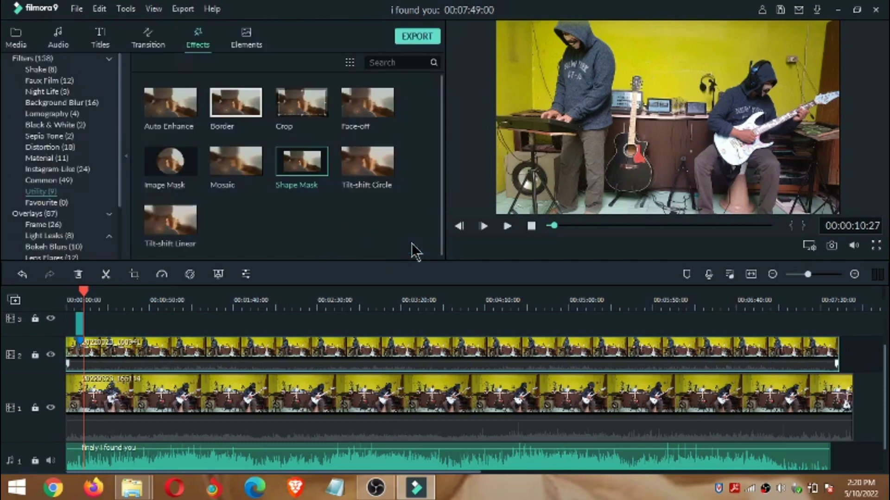
Step: Review the cloned performance, then open the Export dialog with Ctrl+E
click(507, 227)
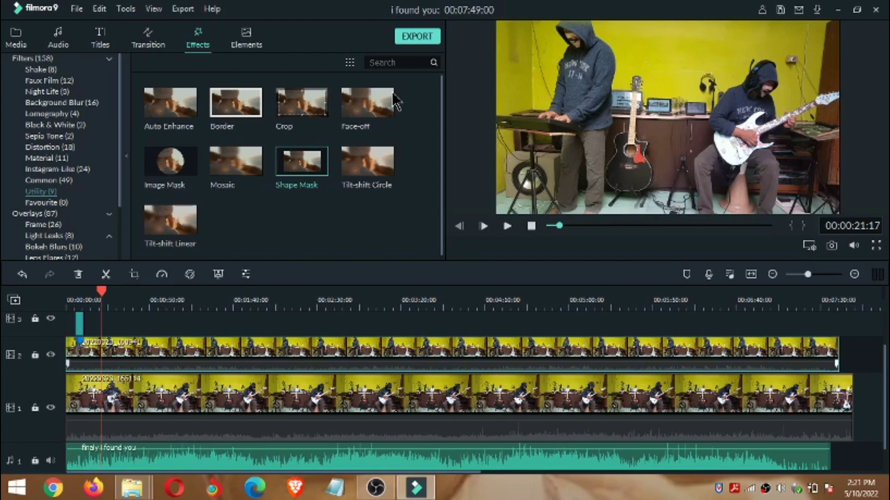
key(ctrl+e)
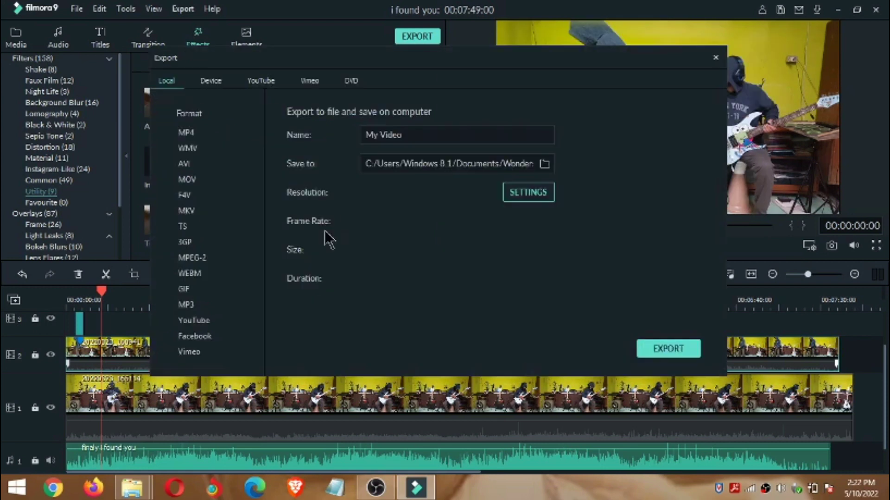
Step: Export the project locally as My Video.mp4
click(683, 349)
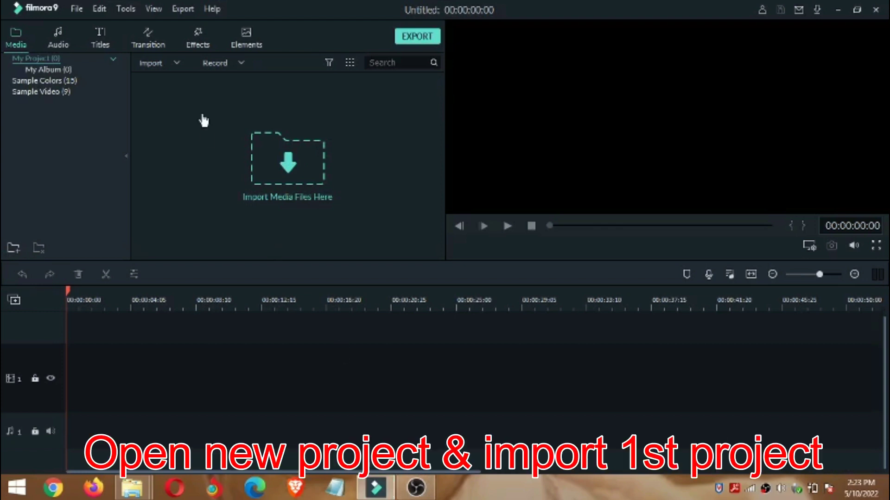
Step: Import 'i foun you fix', place it on video track 2, and match project settings to it
click(166, 63)
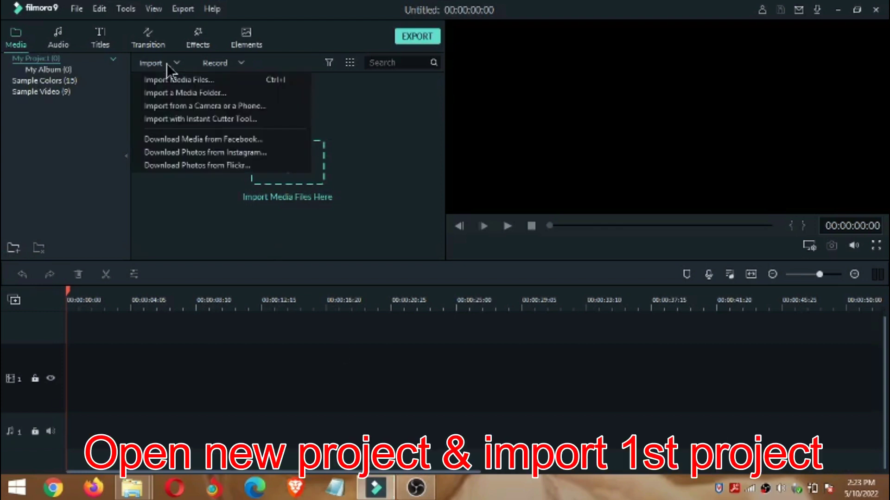
click(171, 80)
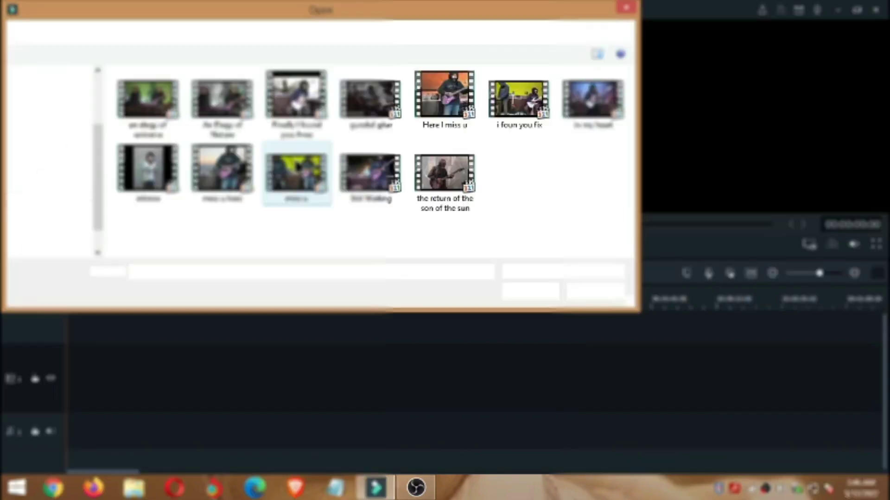
double_click(515, 101)
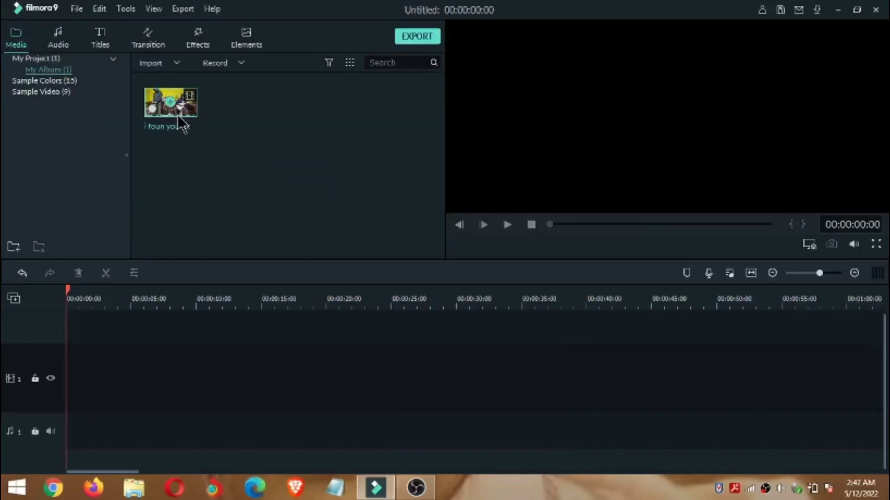
drag(156, 103, 67, 339)
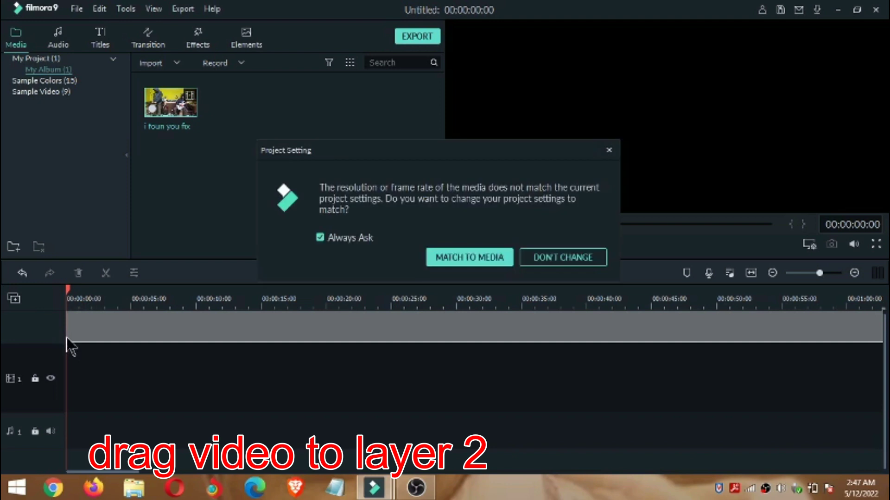
click(479, 254)
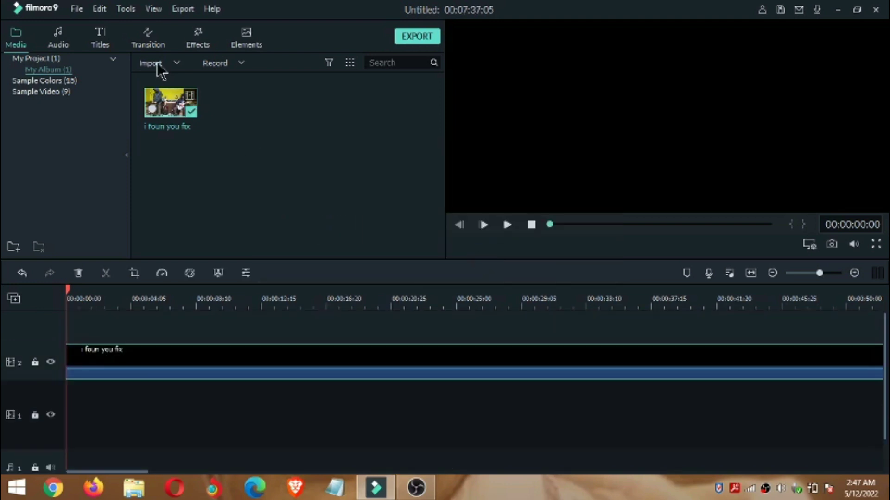
Step: Import the sky, sea and sunrise background clips using the Video Files filter
click(157, 62)
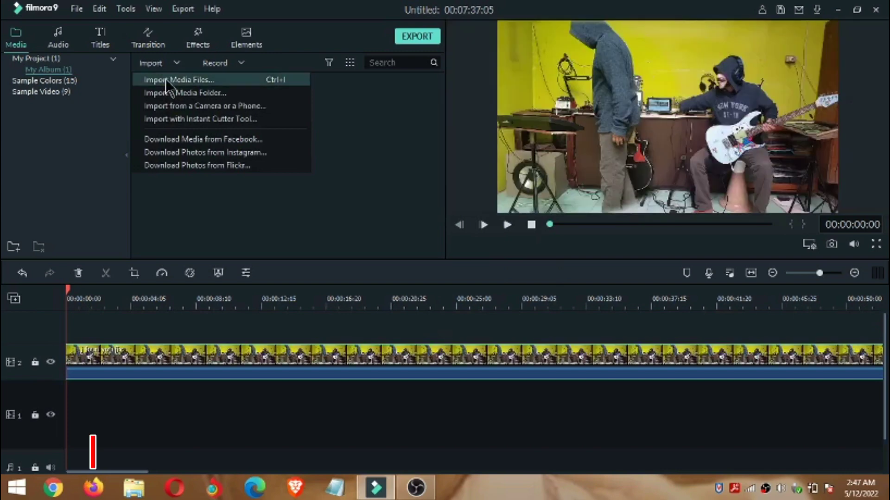
click(165, 80)
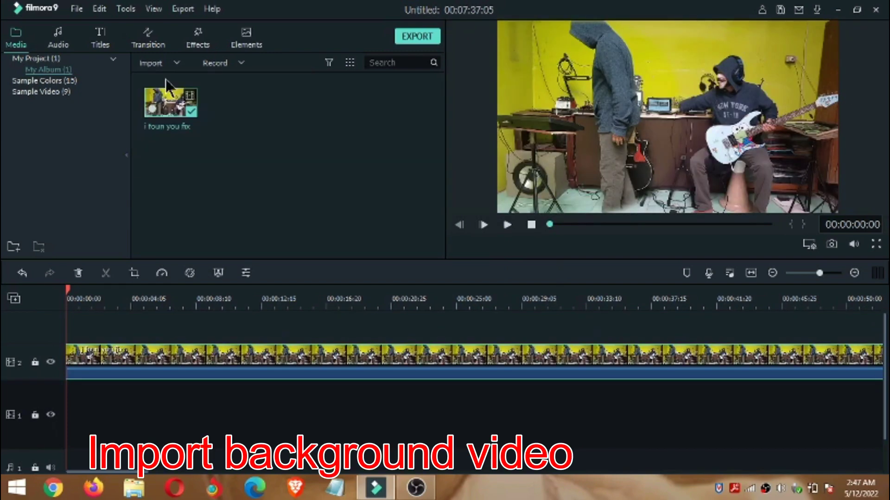
click(617, 273)
click(617, 294)
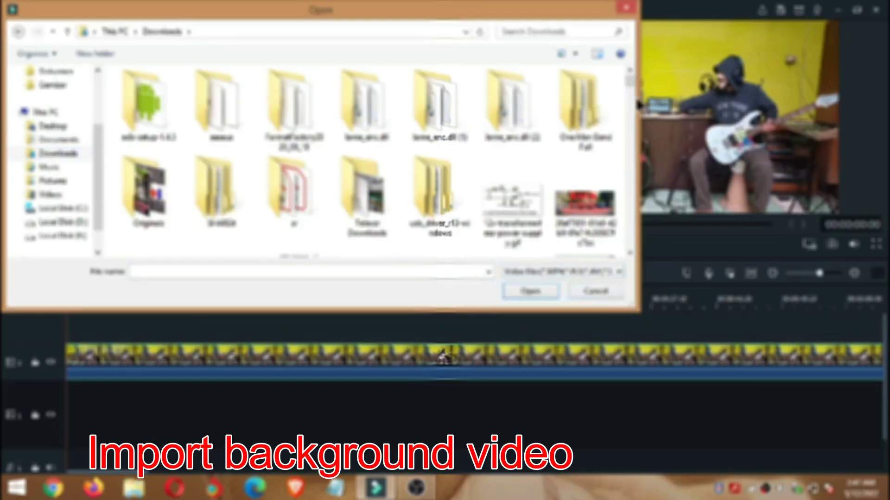
scroll(630, 132, down, 3)
scroll(632, 132, down, 3)
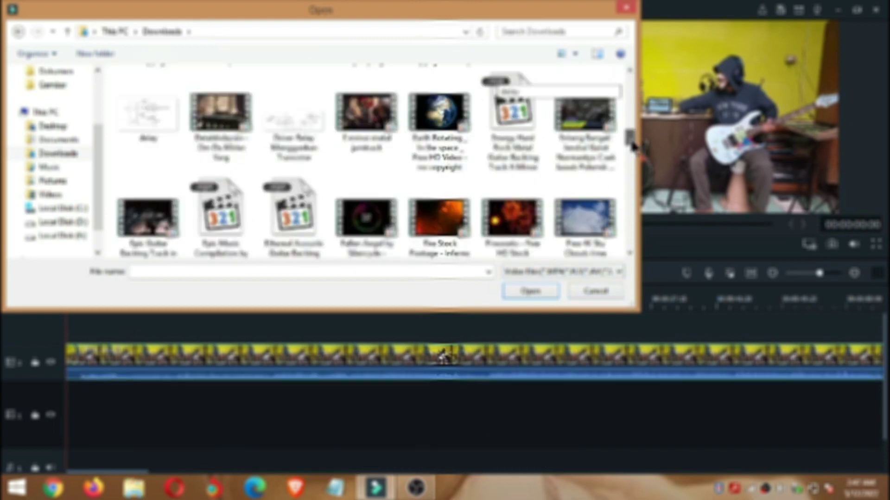
text(fr)
scroll(631, 158, down, 10)
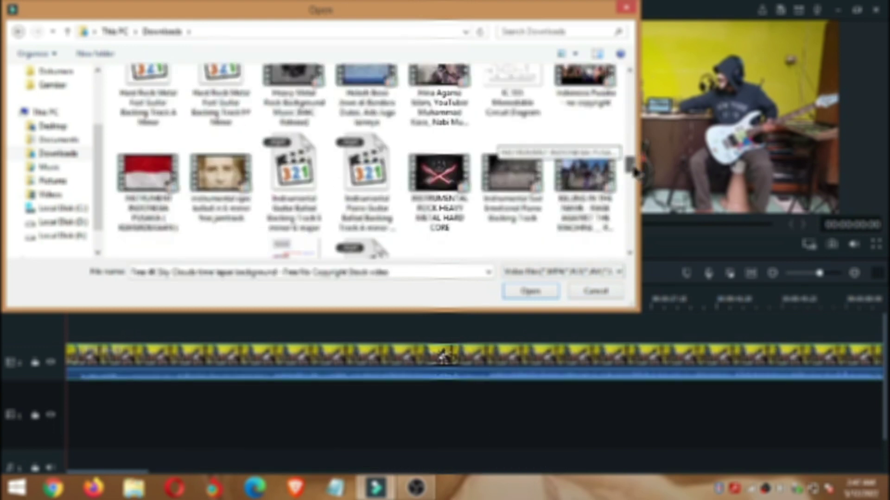
click(529, 291)
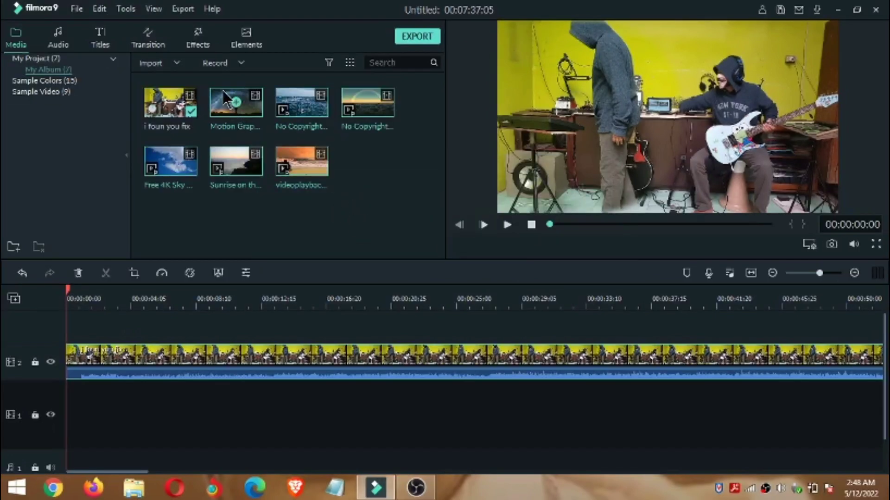
Step: Lay the six background clips in sequence on track 1 beneath the band video
key(d)
drag(222, 90, 67, 432)
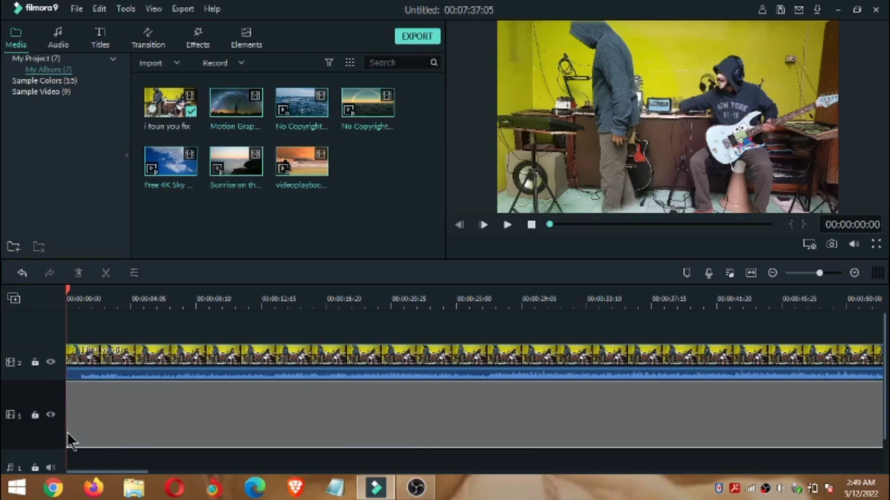
drag(68, 433, 67, 433)
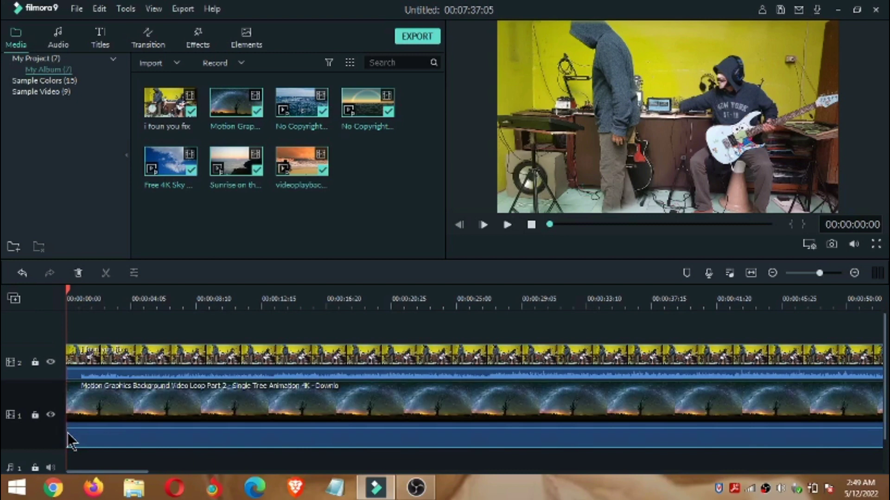
Step: Chroma-key the band clip's yellow wall with the eyedropper at Offset 16, Tolerance 55
double_click(236, 361)
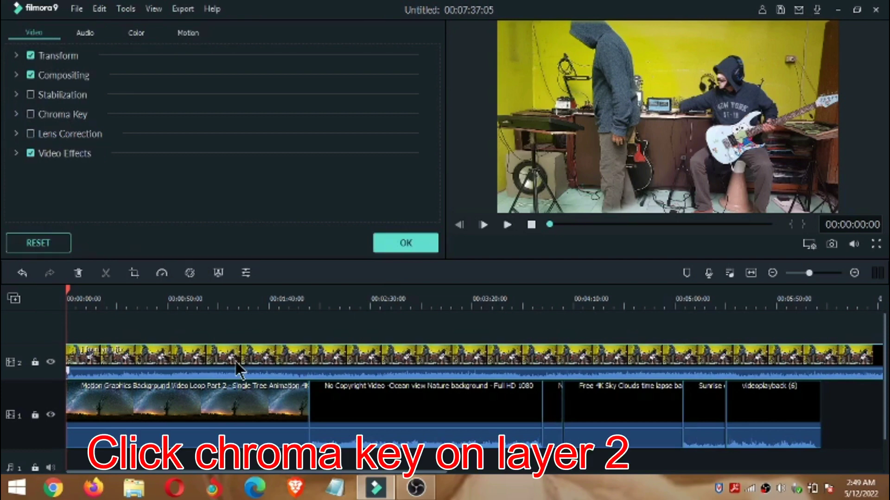
click(32, 115)
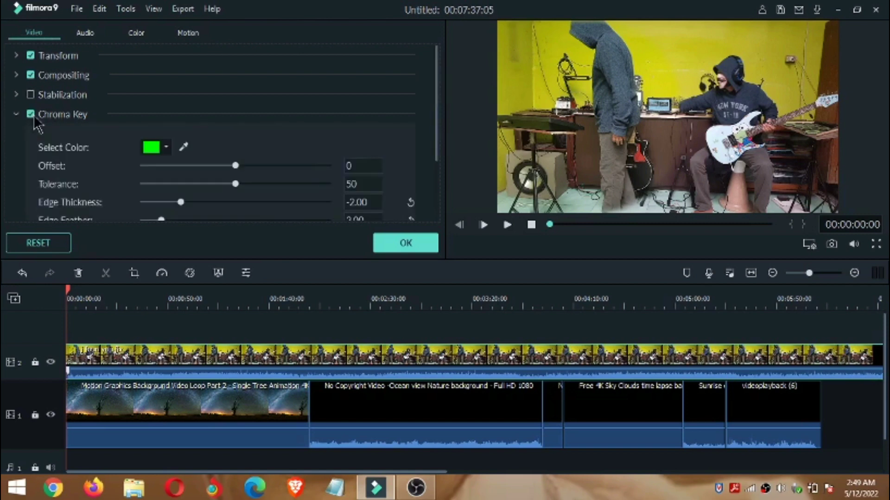
click(184, 147)
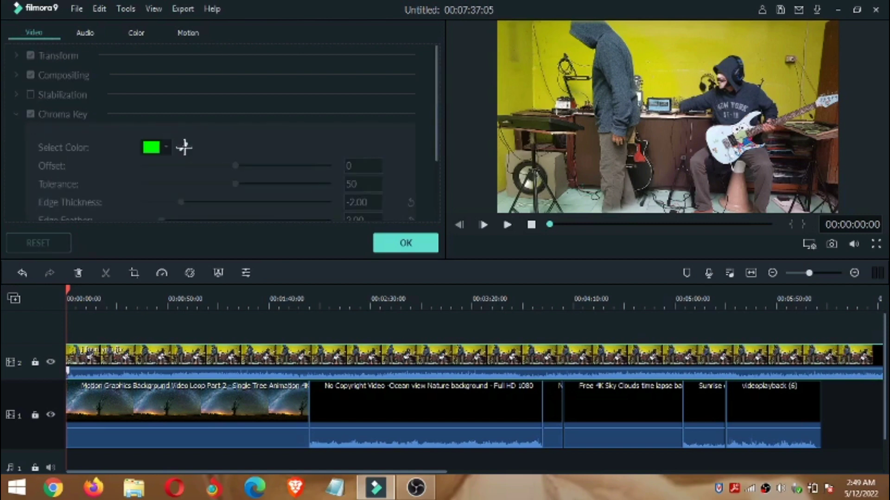
click(668, 55)
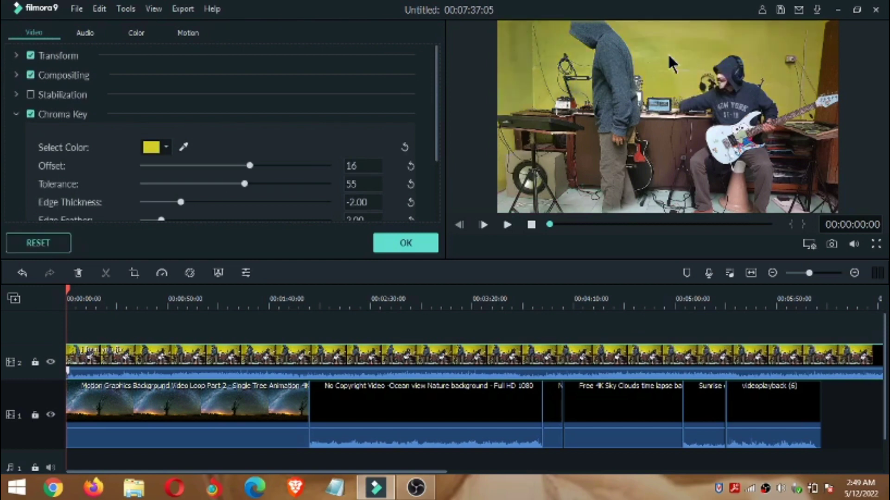
click(425, 244)
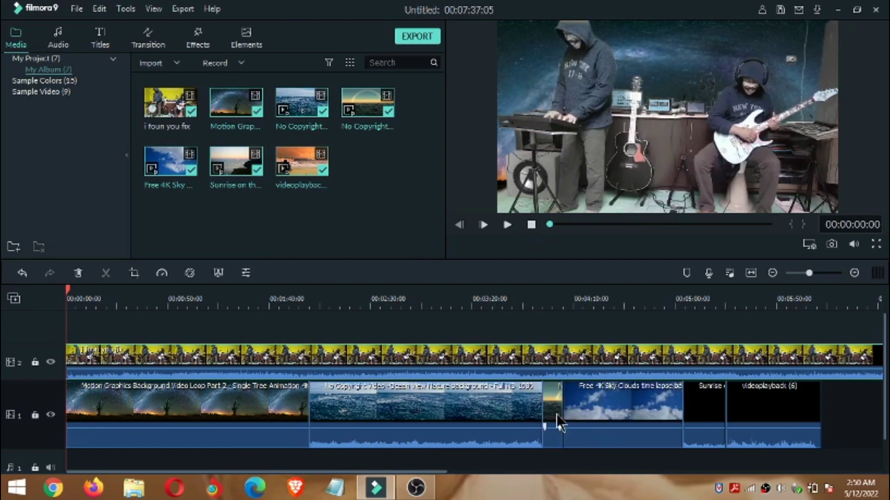
Step: Move the short clip to the Ocean clip's start and paste a copy after the Motion Graphics clip
drag(556, 413, 461, 413)
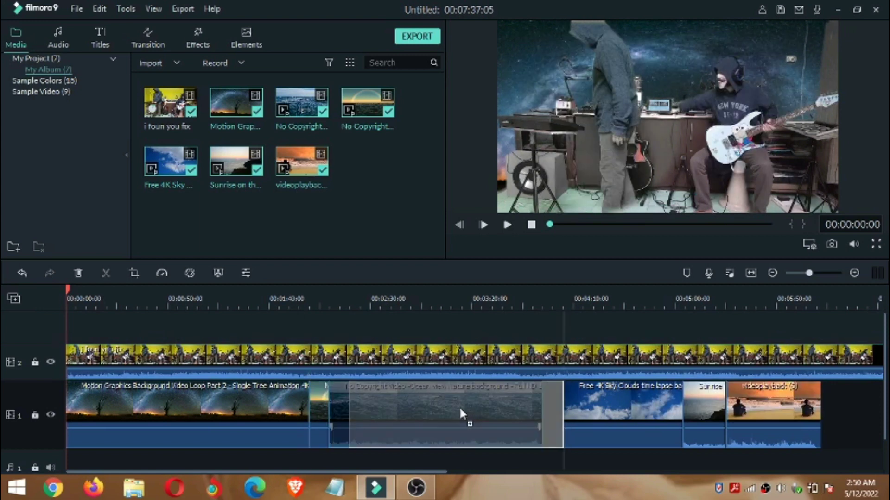
right_click(312, 411)
click(342, 393)
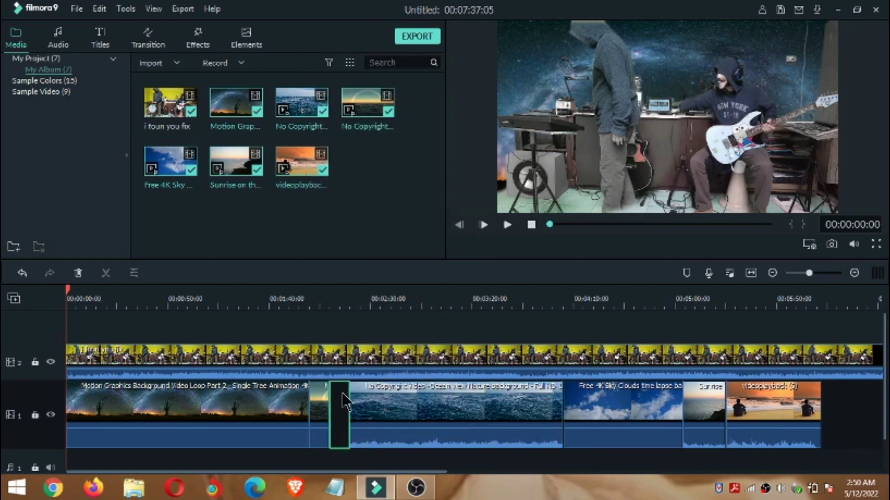
click(99, 8)
click(105, 82)
drag(77, 400, 342, 412)
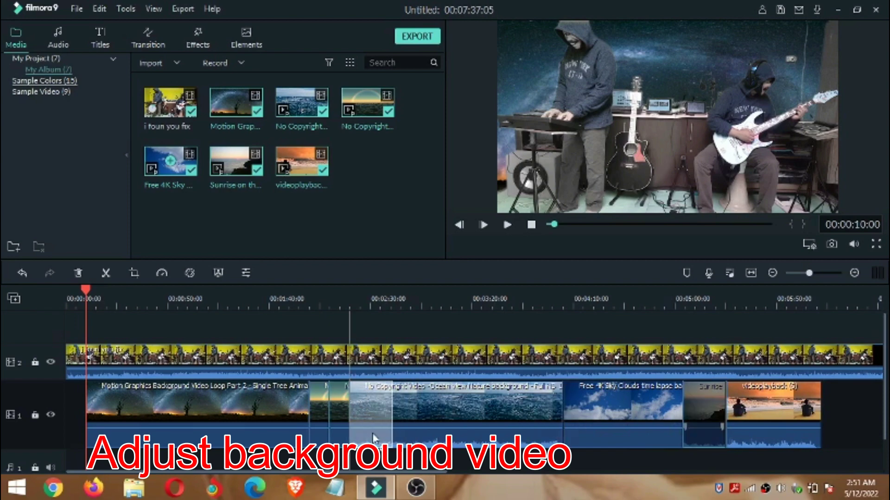
Step: Undo two clip moves, then move videoplayback earlier and the Ocean clip after the Sky clip
drag(373, 438, 372, 438)
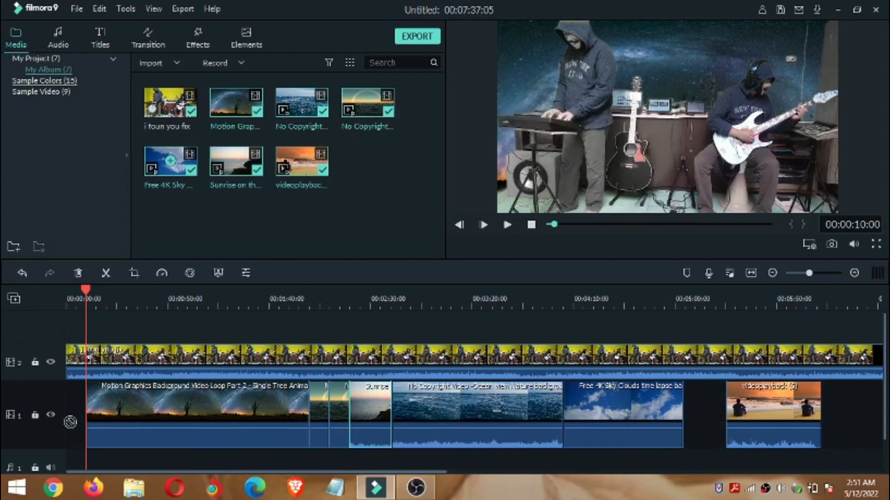
click(100, 8)
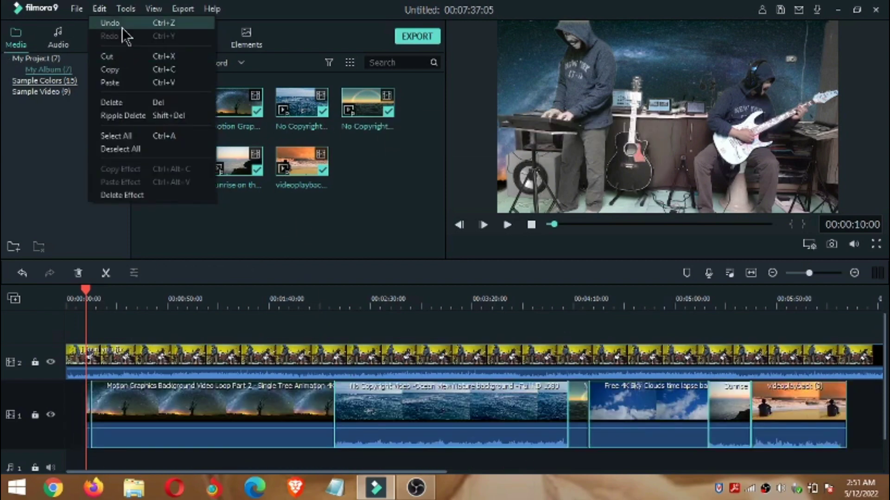
click(110, 23)
key(ctrl+z)
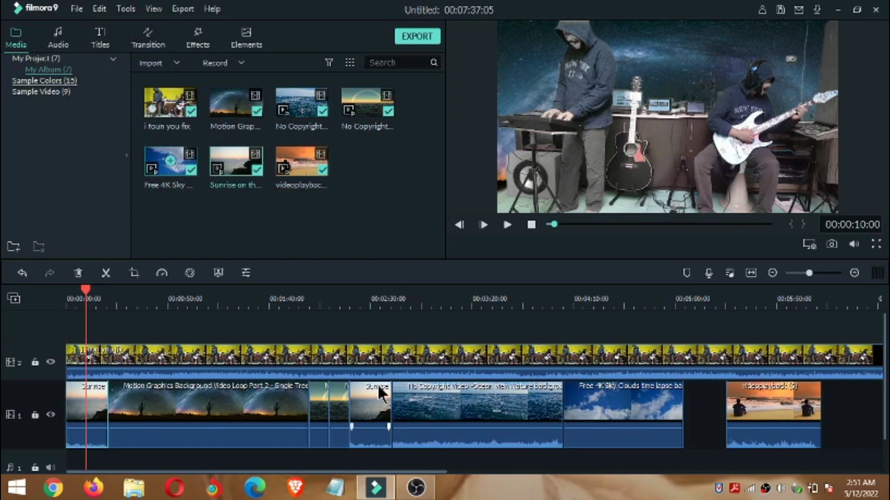
drag(759, 394, 428, 410)
drag(543, 410, 760, 404)
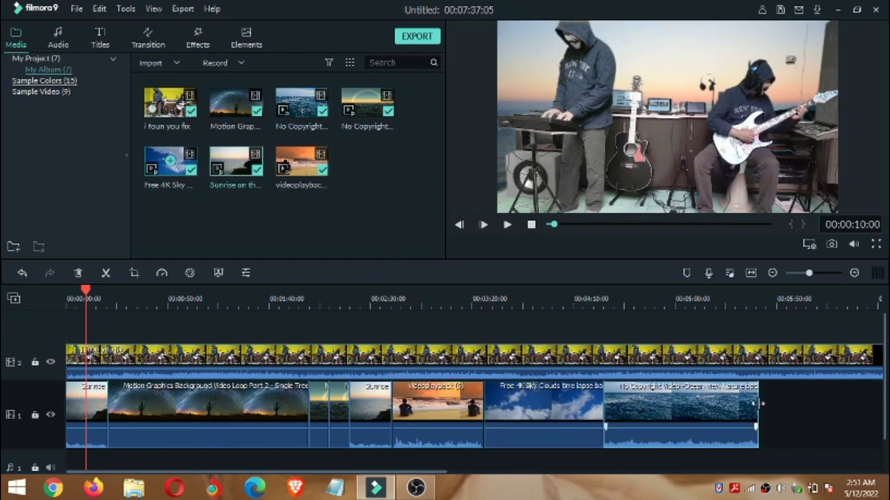
Step: Add extra library clips, including another sunrise clip, to the track end and play from the start
drag(366, 104, 771, 412)
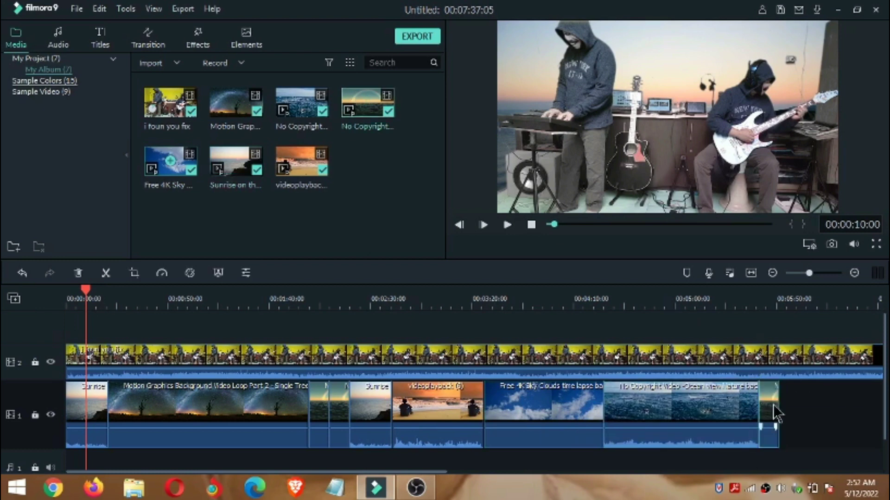
drag(236, 104, 834, 419)
click(506, 226)
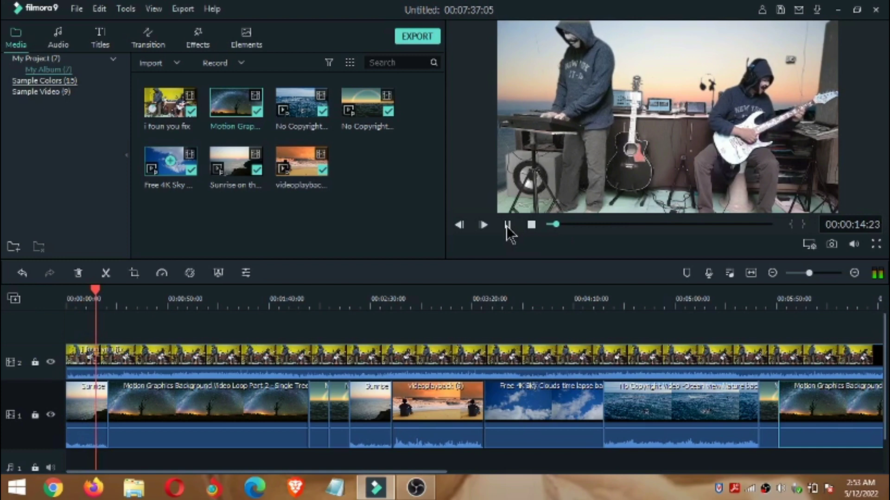
Step: Pause playback and export the video as MP4 with the default Local settings
click(507, 225)
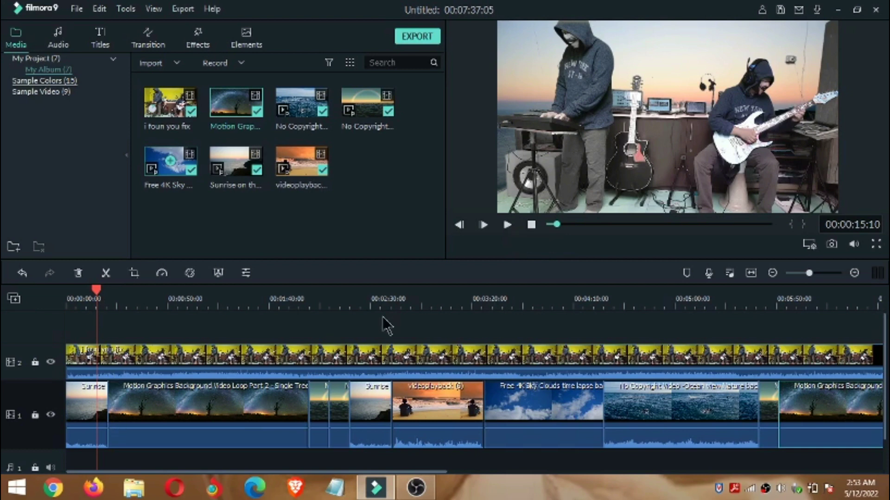
key(ctrl+e)
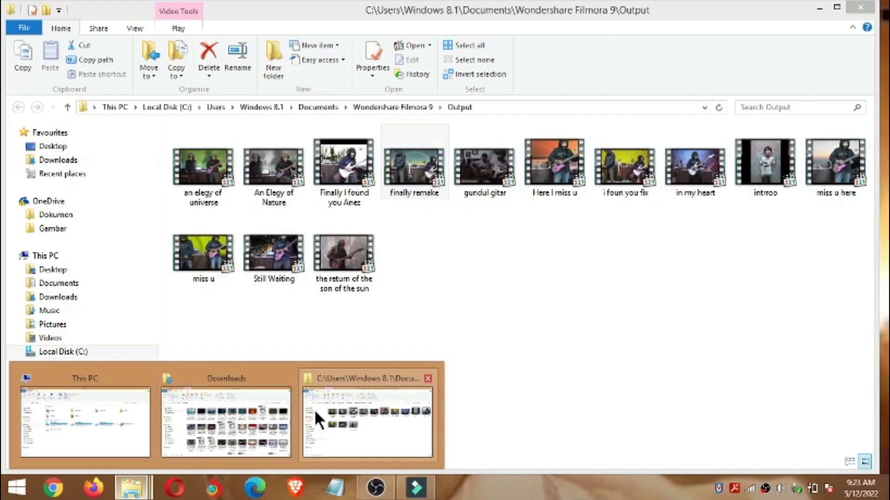
click(313, 414)
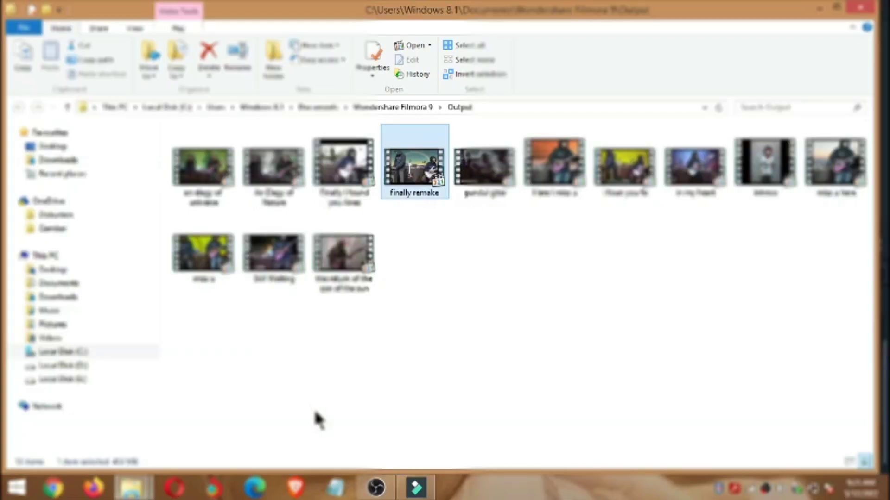